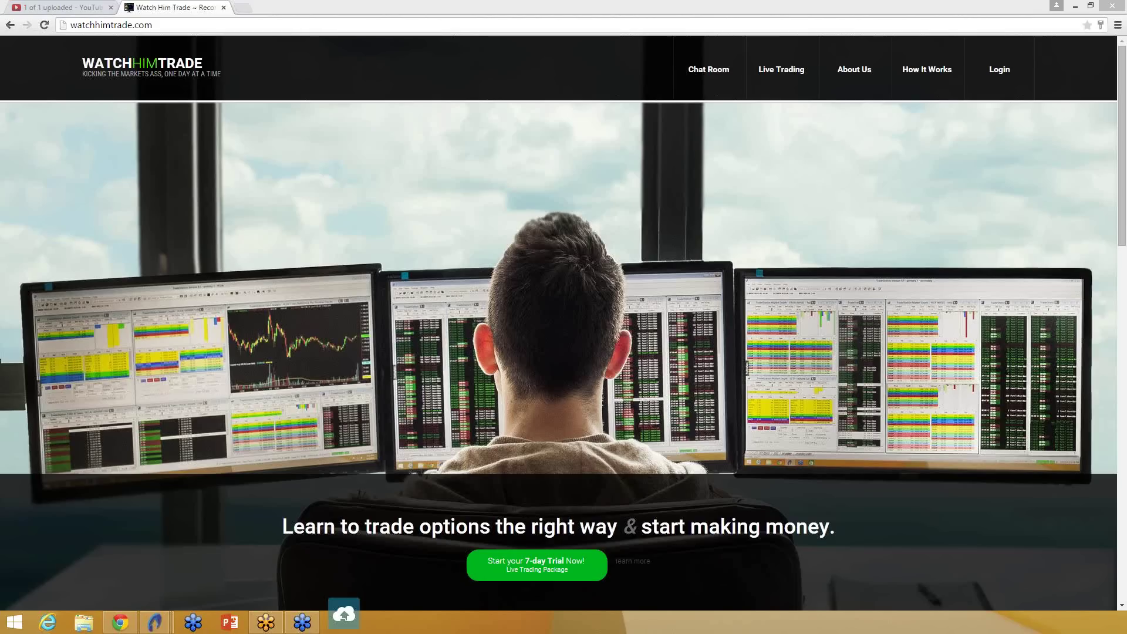
Minimize Chrome to bring up the TradeStation TWTR workspace in simulated trading
{"action": "left_click", "coordinate": [1076, 7]}
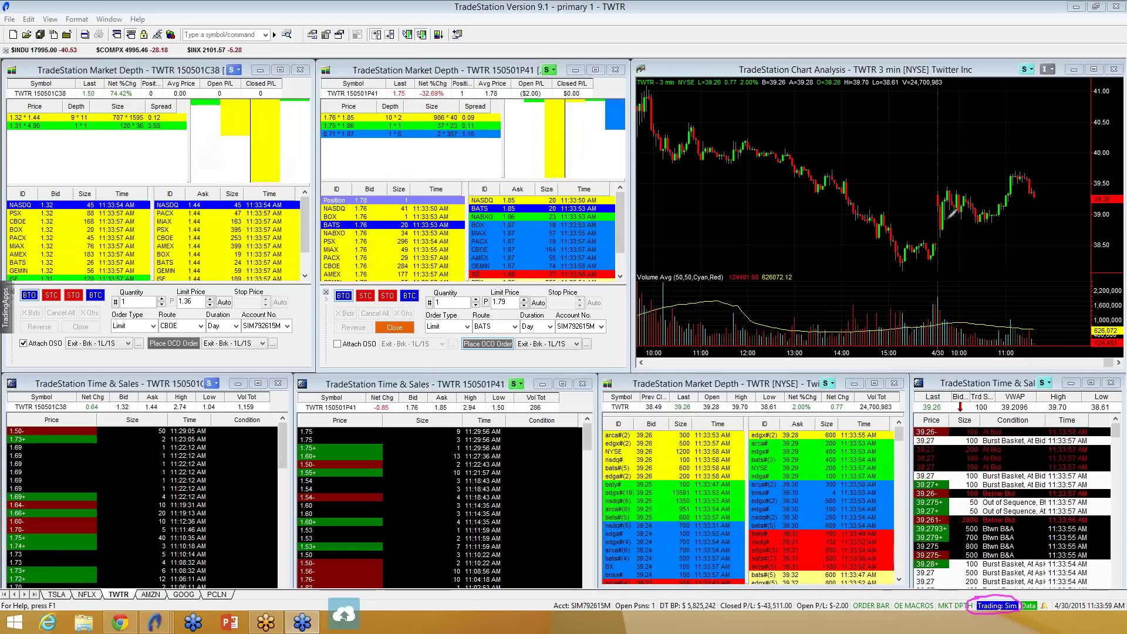
{"action": "left_click_drag", "start_coordinate": [946, 221], "coordinate": [996, 222]}
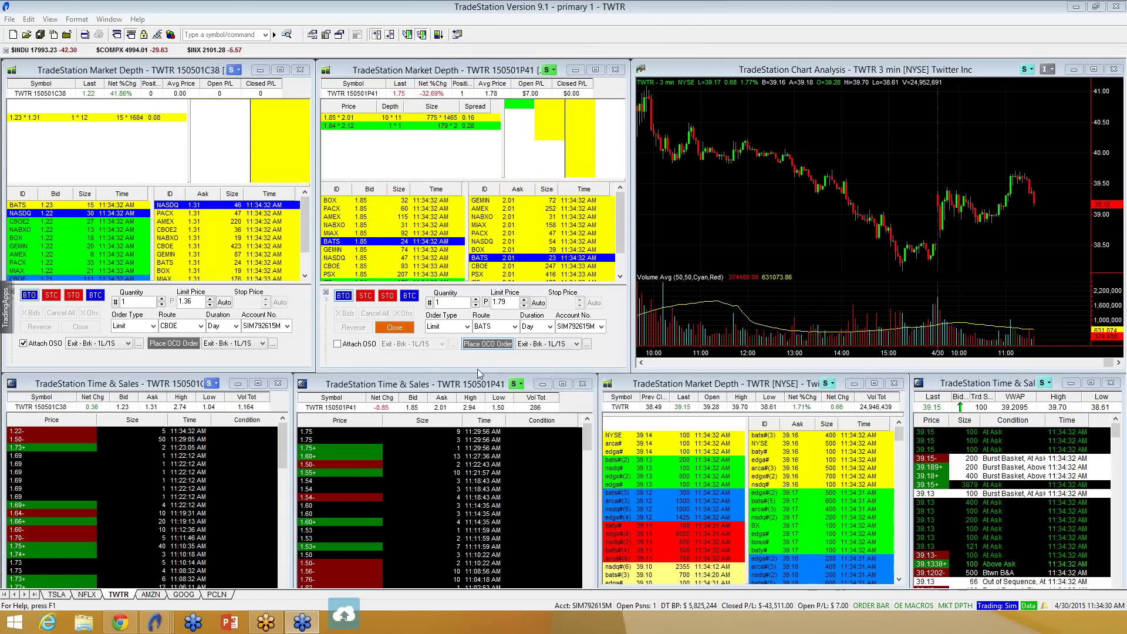
{"action": "left_click", "coordinate": [478, 372]}
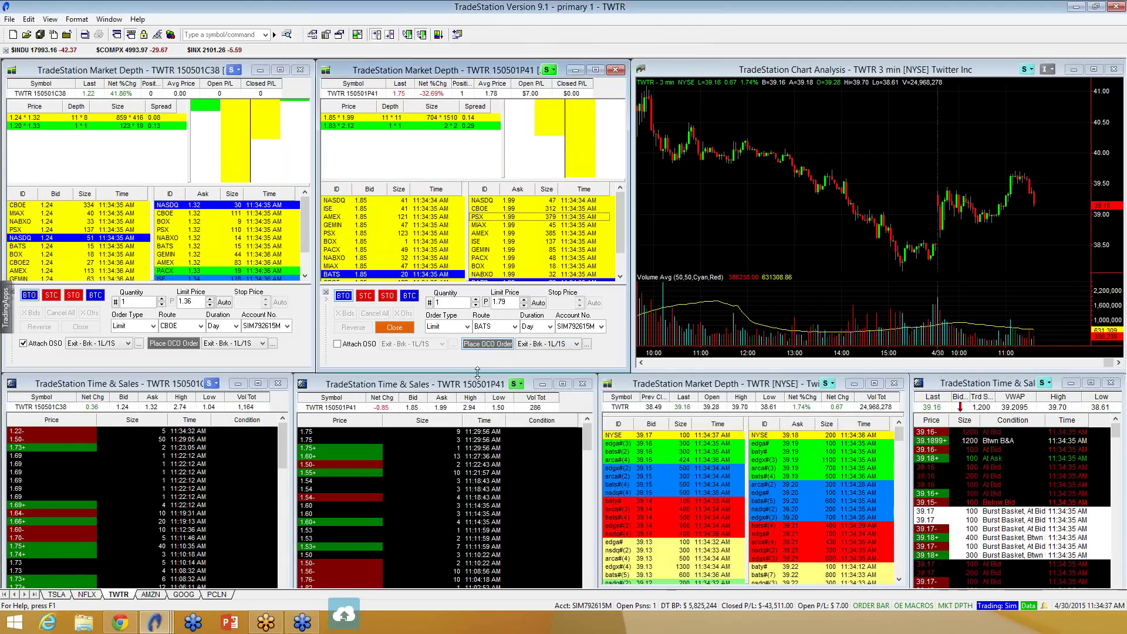
Extend the TWTR 150501P41 Market Depth window downward over the Time & Sales
{"action": "left_click_drag", "start_coordinate": [477, 372], "coordinate": [478, 433]}
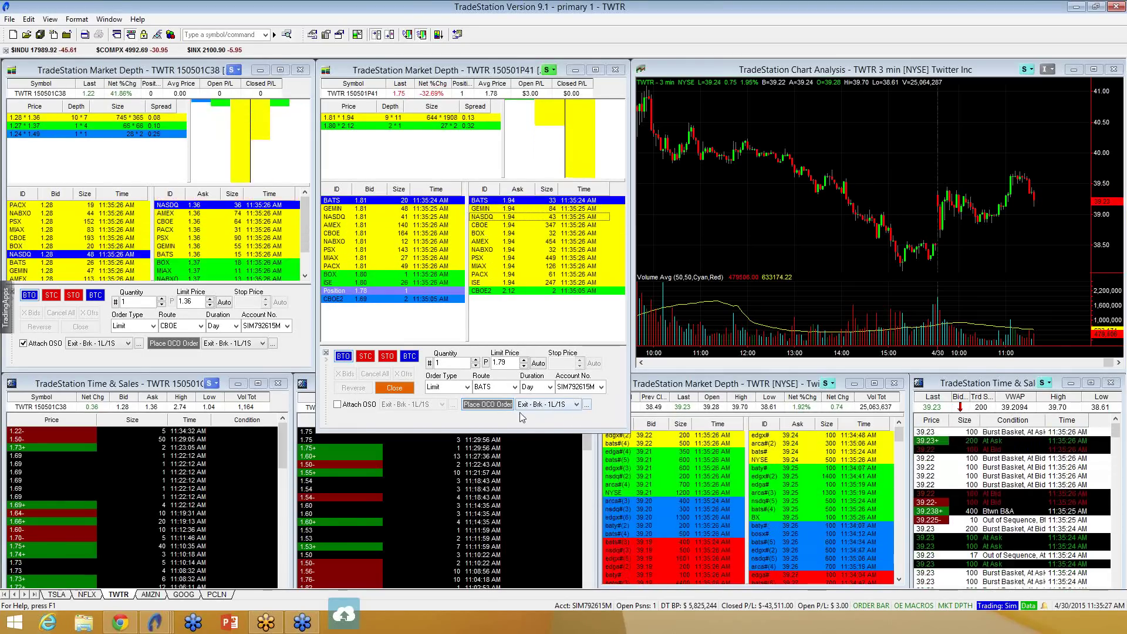
Change the options OCO offsets from 0.80/0.26 to a 0.50 limit and .16 stop
{"action": "left_click", "coordinate": [588, 405]}
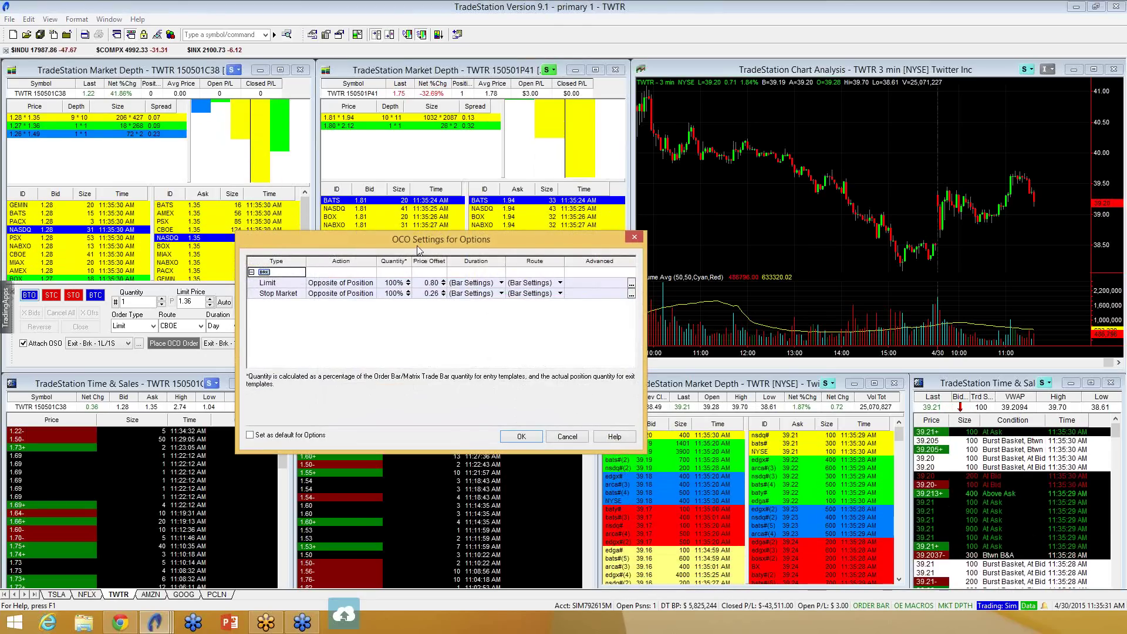
{"action": "left_click_drag", "start_coordinate": [421, 242], "coordinate": [414, 234]}
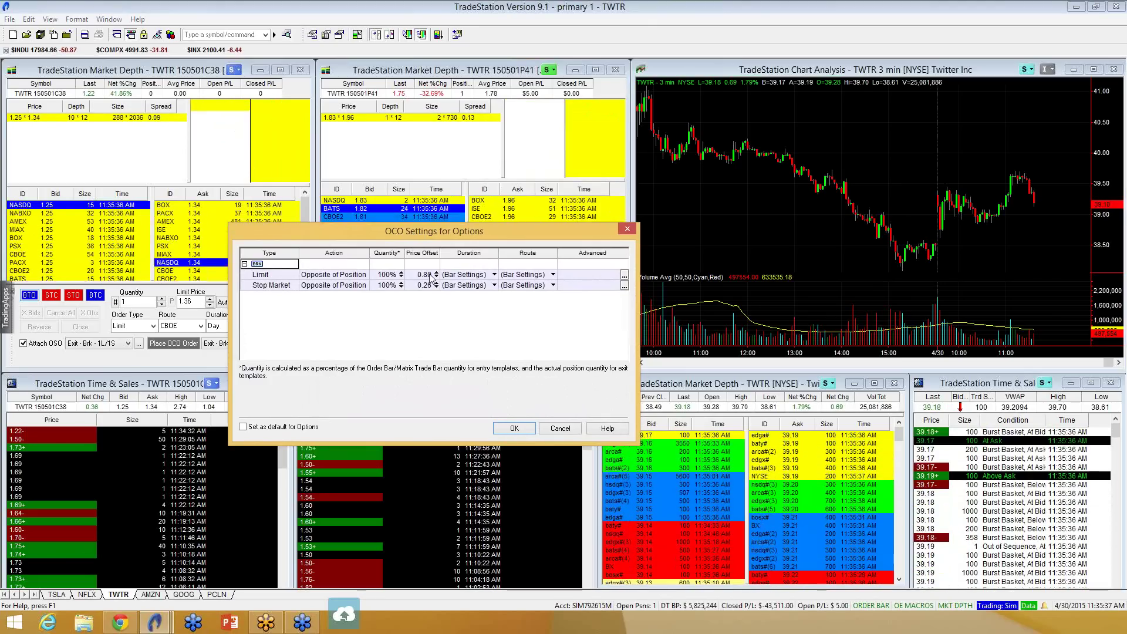
{"action": "mouse_move", "coordinate": [460, 233]}
{"action": "left_mouse_down"}
{"action": "mouse_move", "coordinate": [458, 248]}
{"action": "mouse_move", "coordinate": [466, 242]}
{"action": "left_mouse_up"}
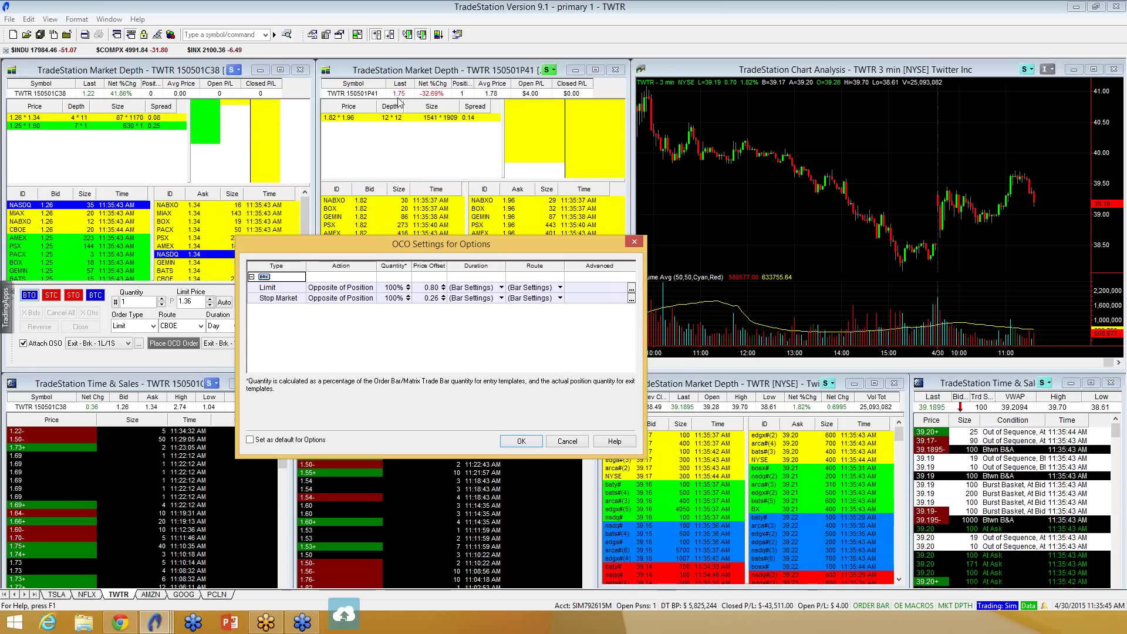
{"action": "left_click", "coordinate": [435, 289]}
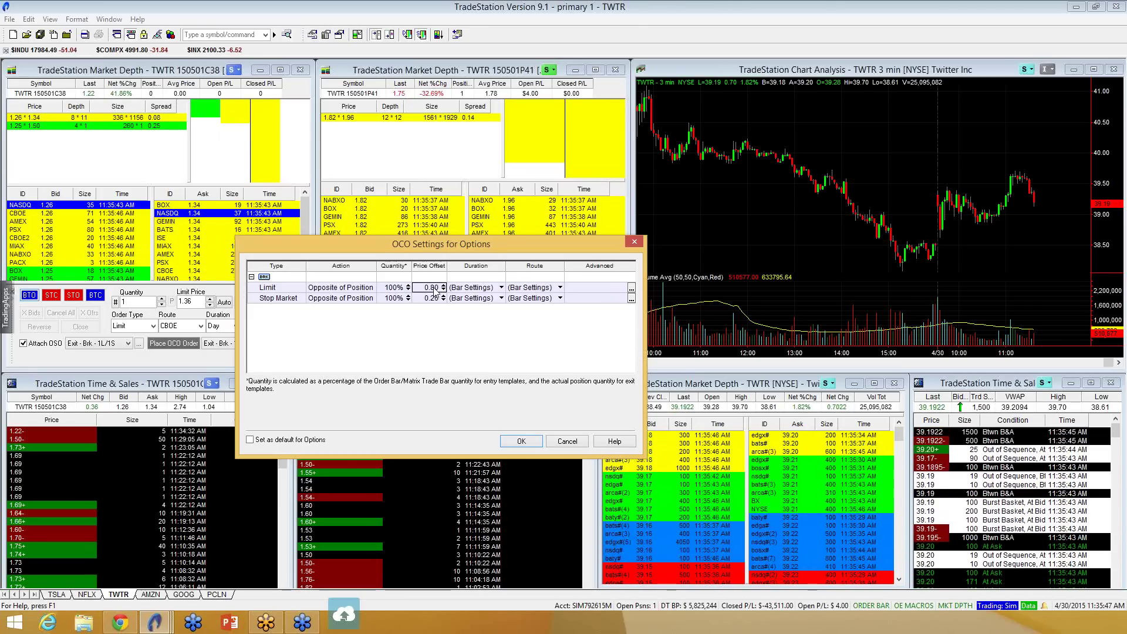
{"action": "key", "text": "BackSpace"}
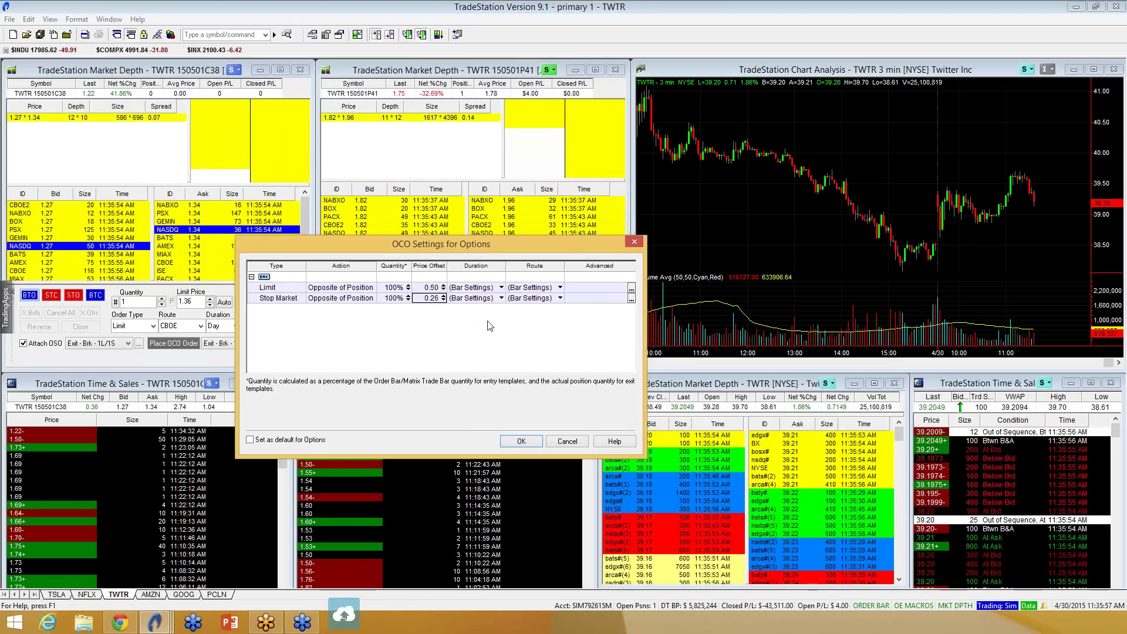
{"action": "key", "text": "BackSpace"}
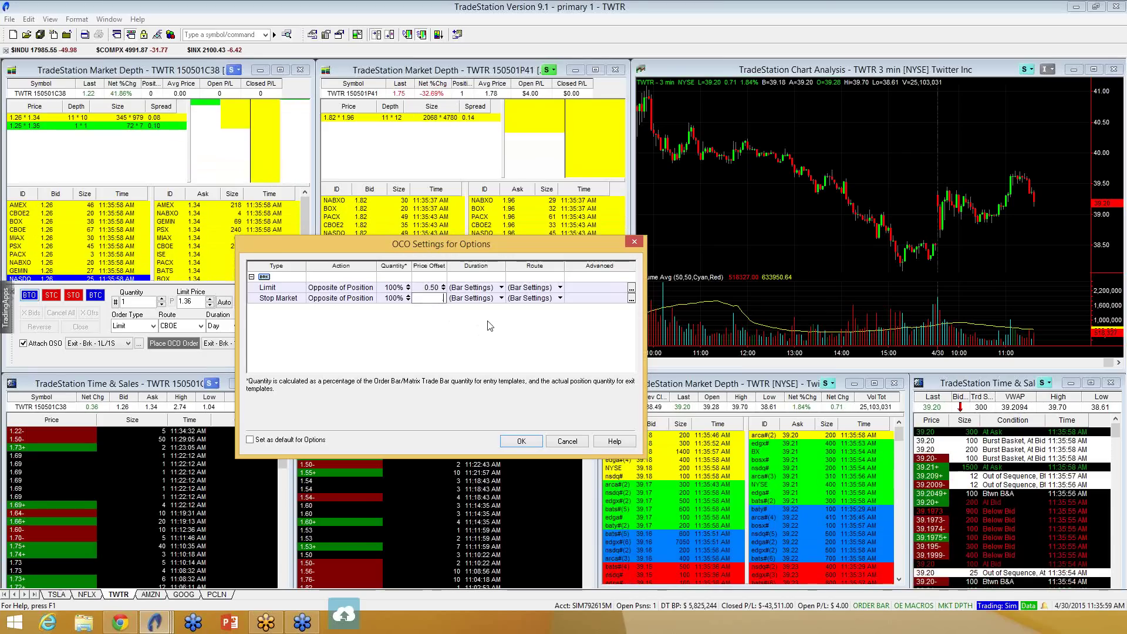
{"action": "type", "text": ".16"}
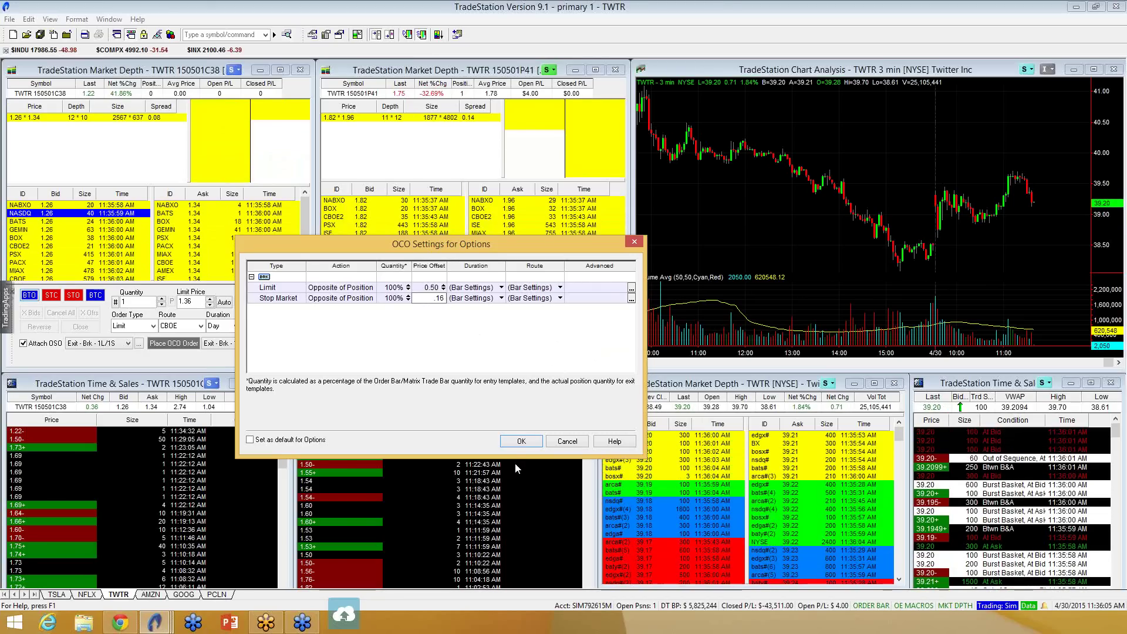
Apply the offsets, place the P41 OCO pair at 1.59 and 2.25, and annotate them
{"action": "left_click", "coordinate": [518, 442]}
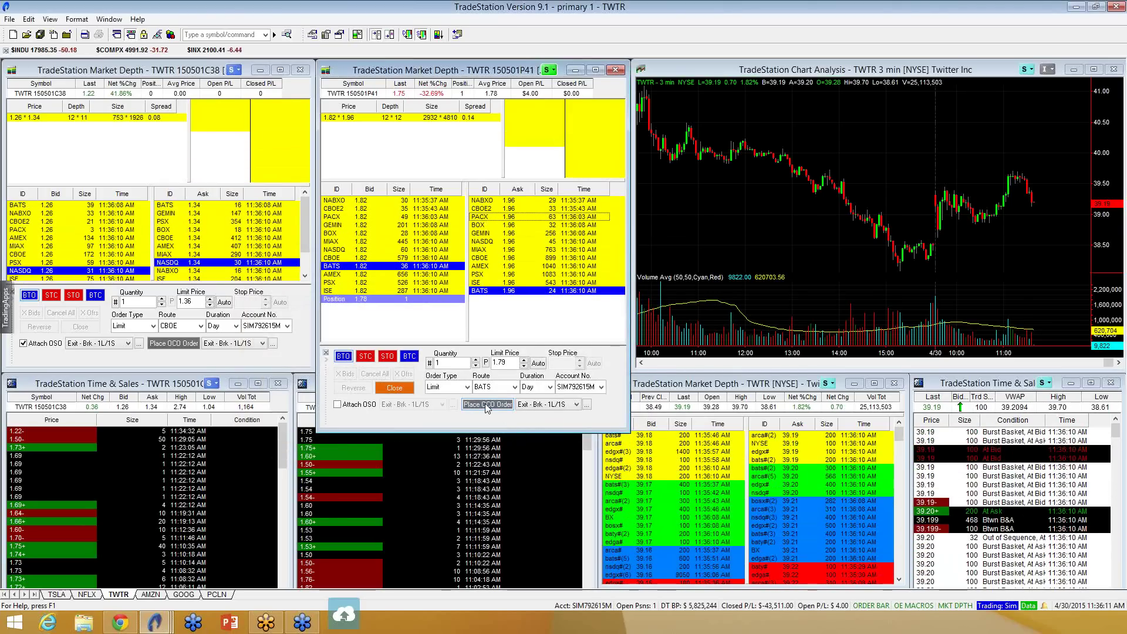
{"action": "left_click", "coordinate": [486, 405]}
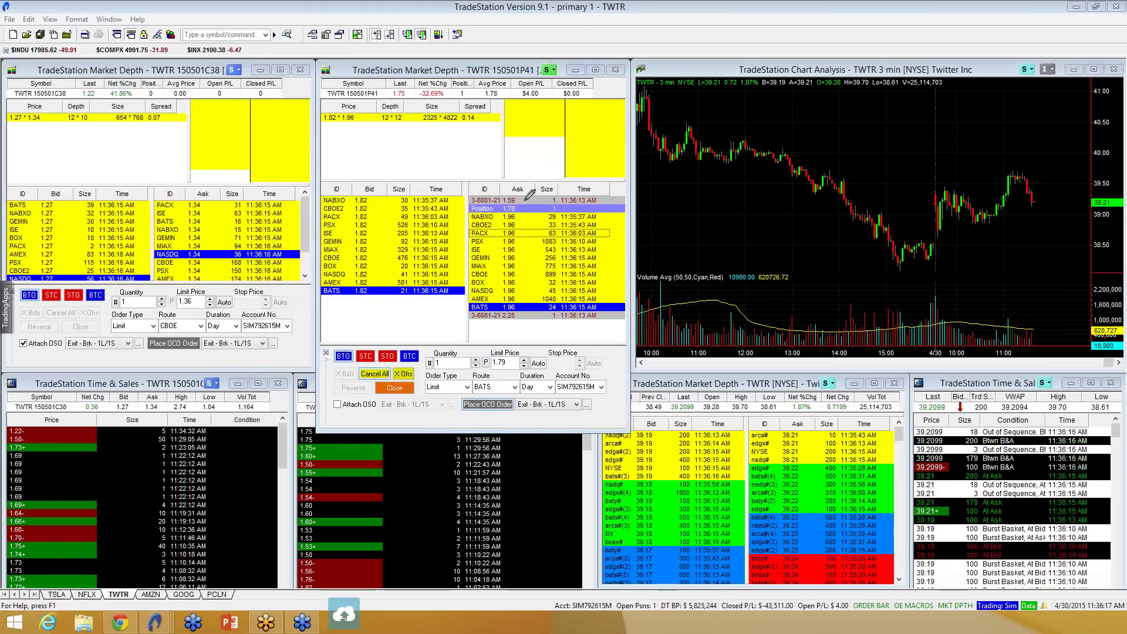
{"action": "left_click_drag", "start_coordinate": [551, 200], "coordinate": [520, 202]}
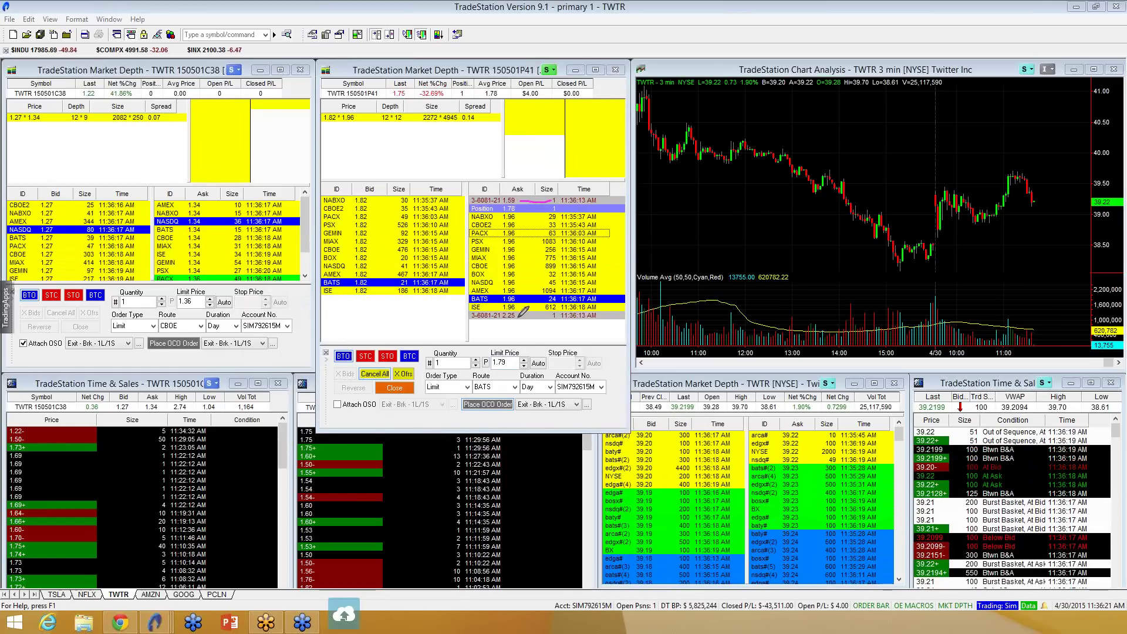
{"action": "left_click_drag", "start_coordinate": [539, 310], "coordinate": [548, 310]}
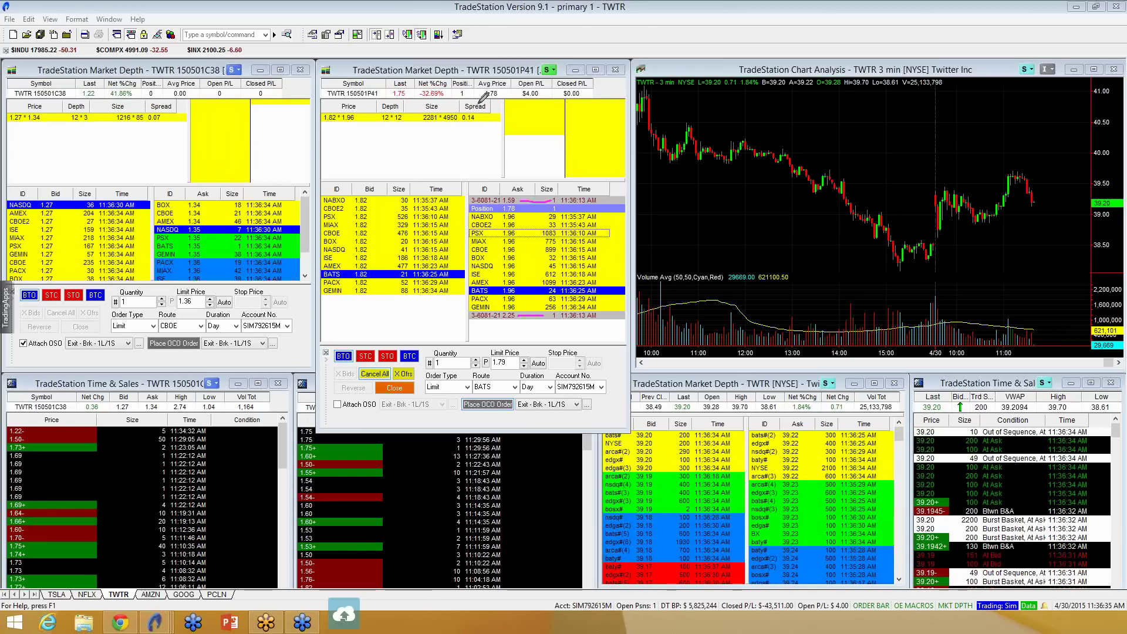
{"action": "left_click_drag", "start_coordinate": [475, 96], "coordinate": [482, 78]}
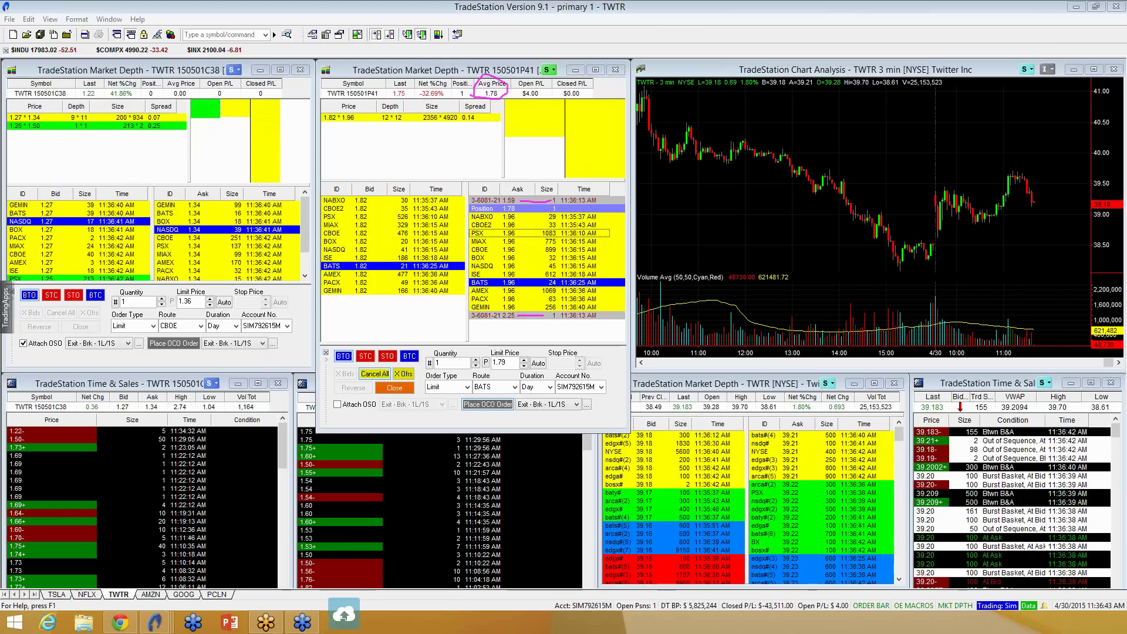
{"action": "key", "text": "Escape"}
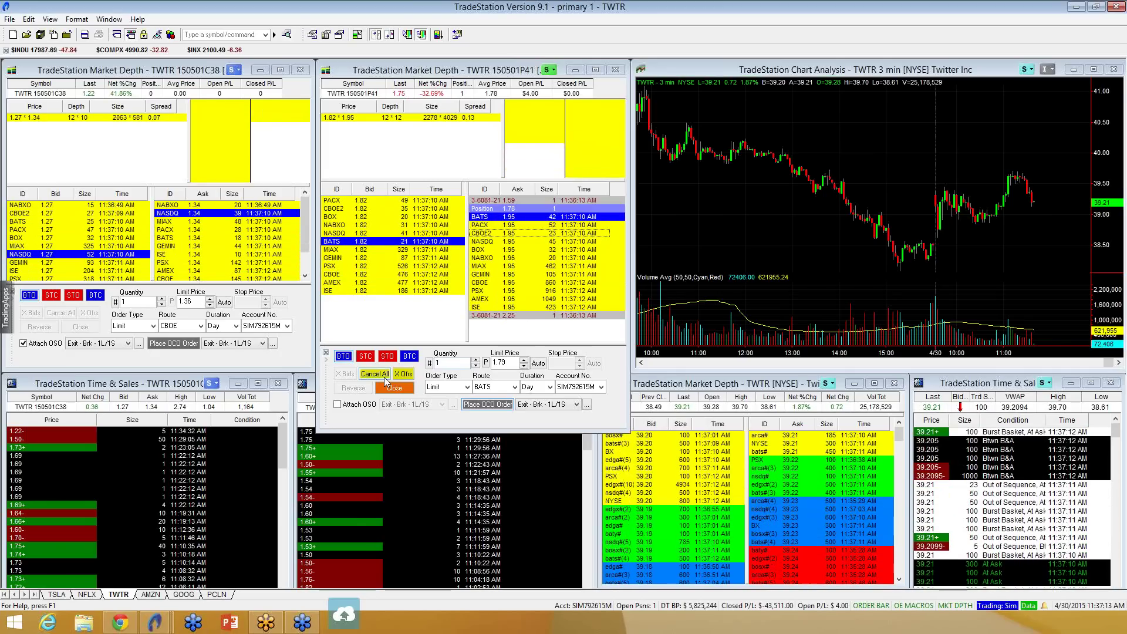
Cancel the working OCO orders, close the P41 put, and shrink its Market Depth window back
{"action": "left_click", "coordinate": [386, 377]}
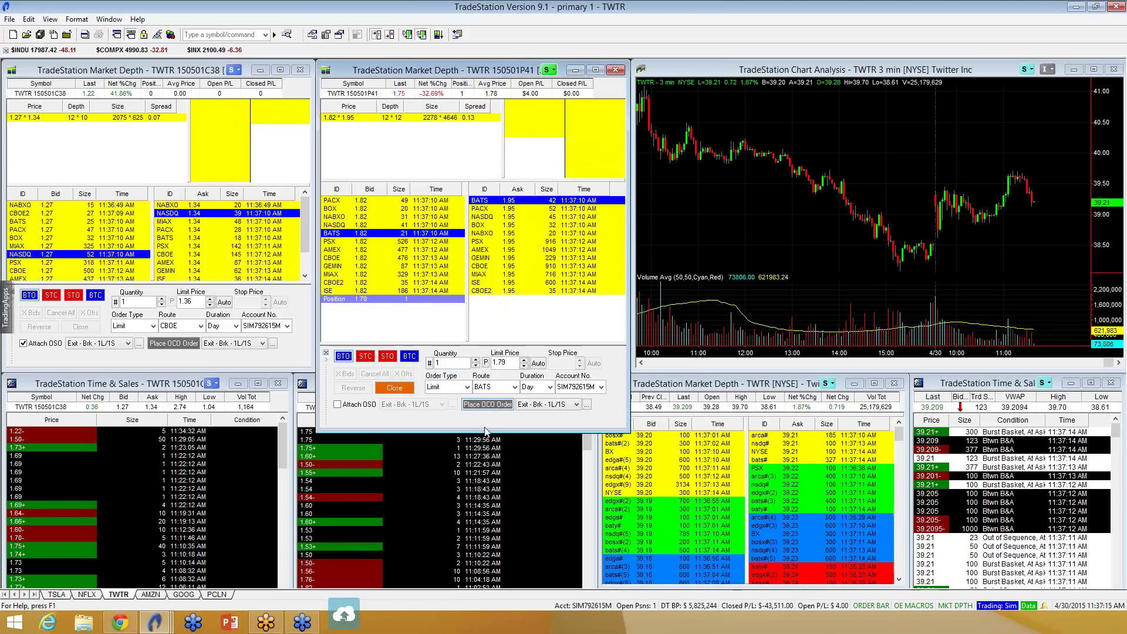
{"action": "left_click", "coordinate": [408, 387]}
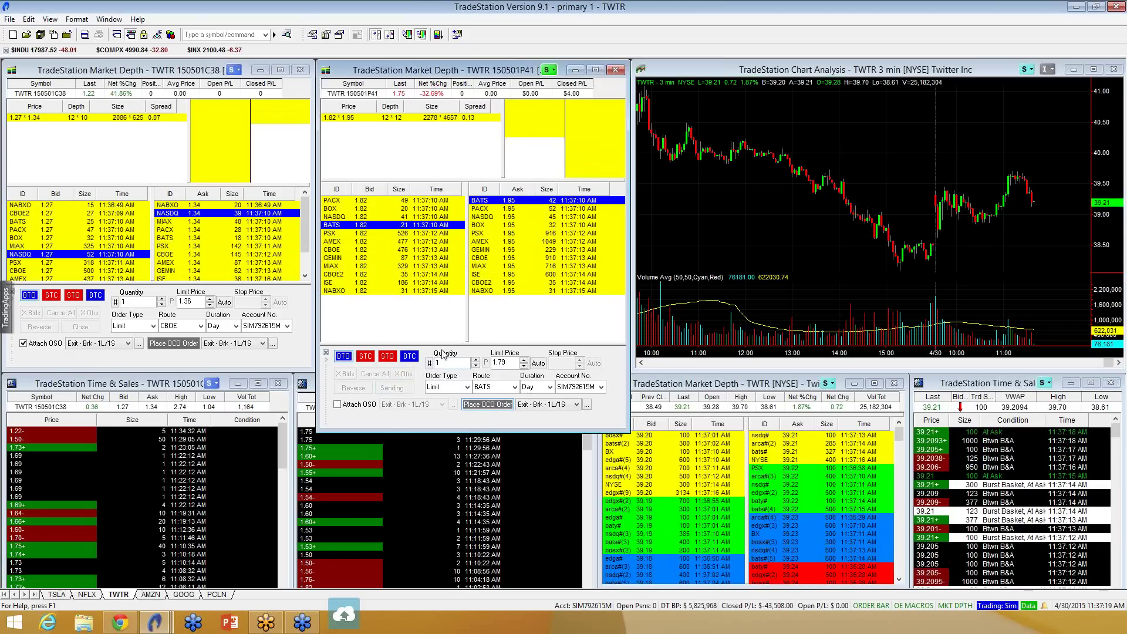
{"action": "left_click_drag", "start_coordinate": [493, 433], "coordinate": [481, 371]}
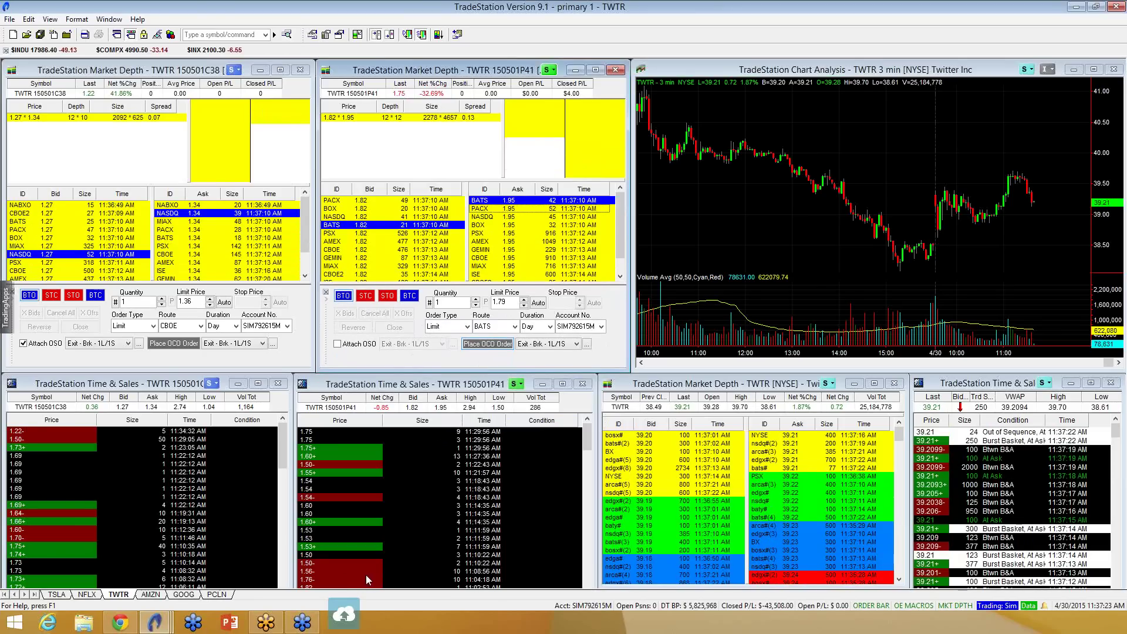
Buy one TSLA 232.5 call at the 2.37 BATS ask, then show the AMZN workspace
{"action": "left_click", "coordinate": [56, 594]}
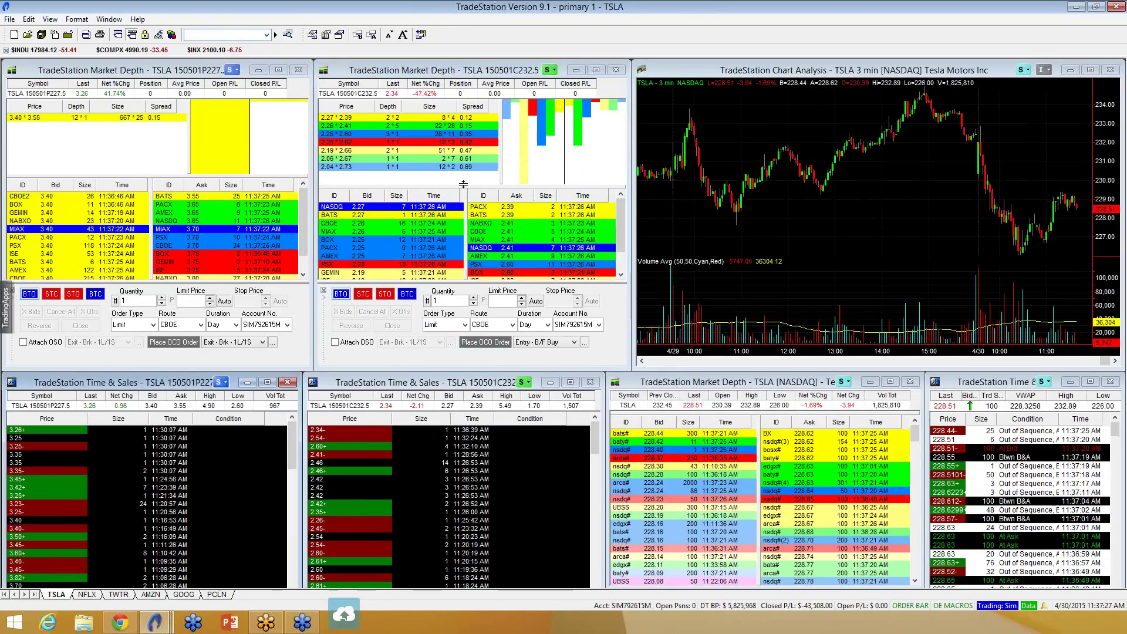
{"action": "left_click_drag", "start_coordinate": [463, 177], "coordinate": [463, 166]}
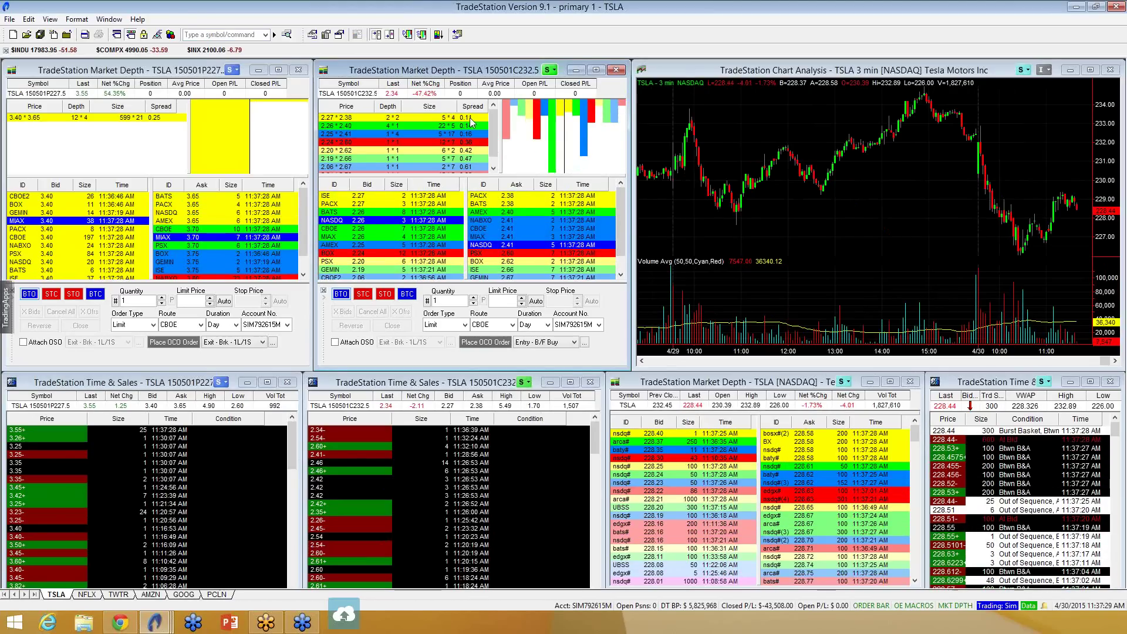
{"action": "left_click", "coordinate": [491, 228]}
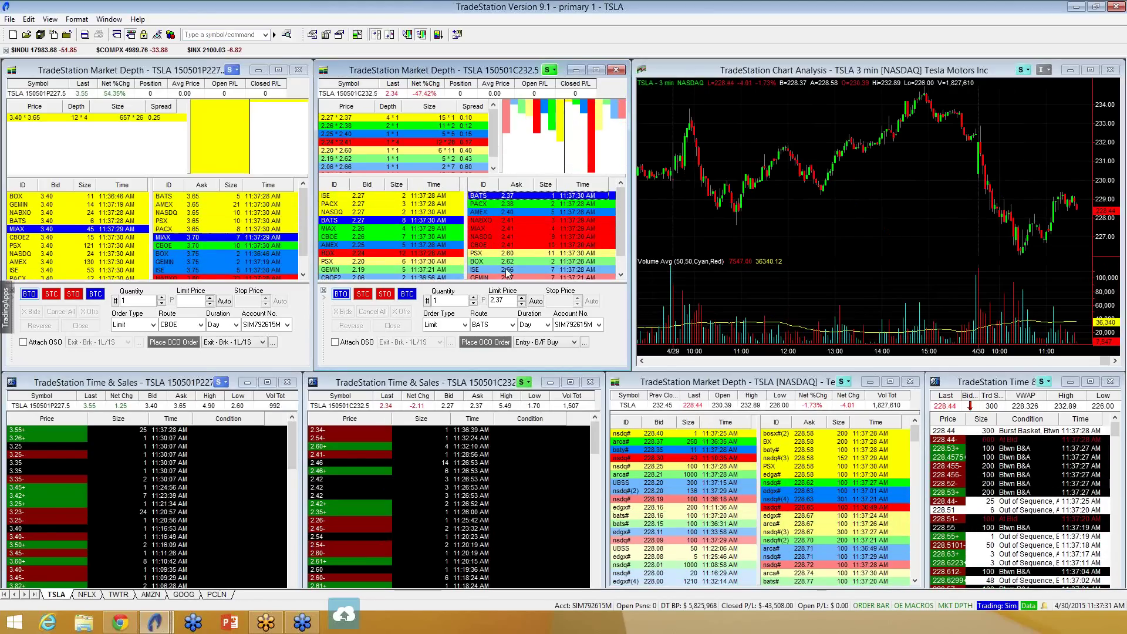
{"action": "left_click", "coordinate": [341, 294]}
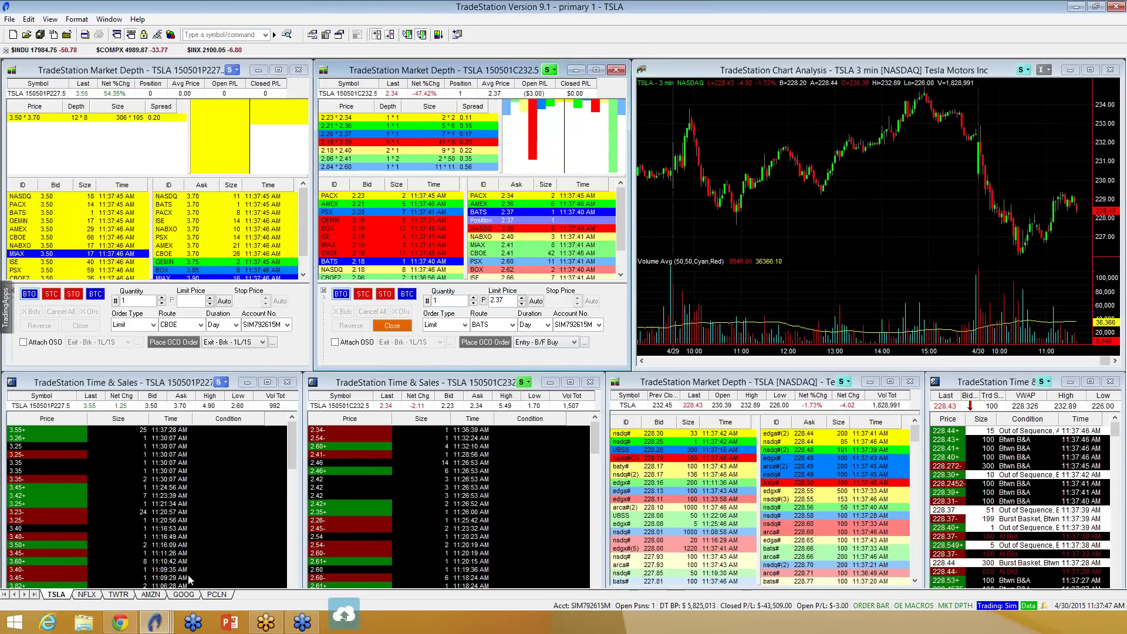
{"action": "left_click", "coordinate": [150, 596]}
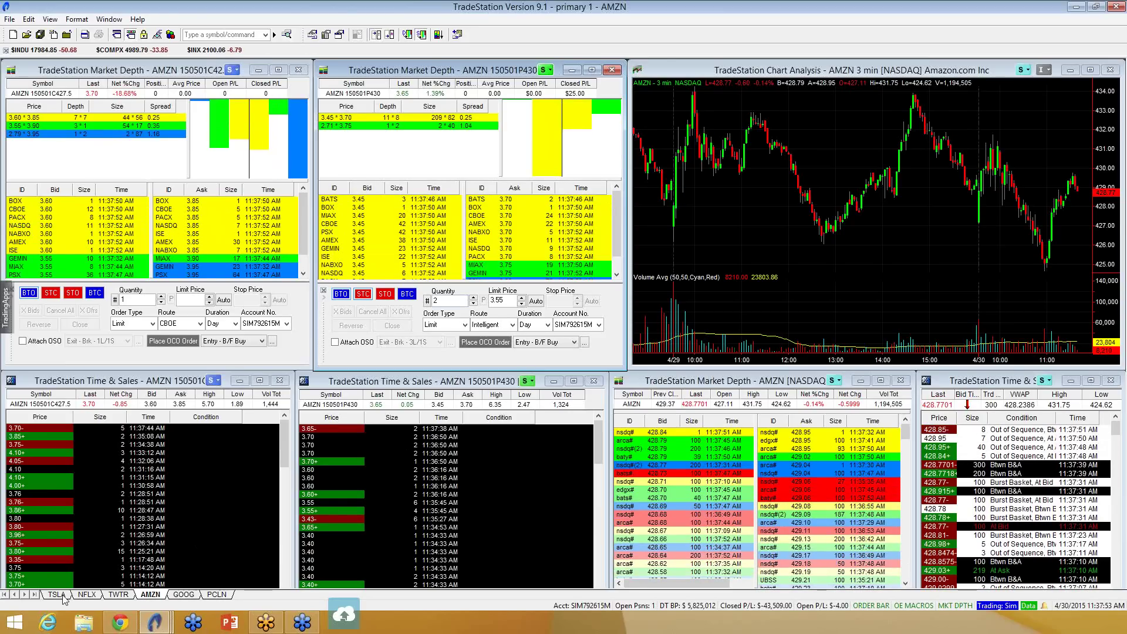
On the TSLA workspace, select the Exit - Brk - 1L/1S order strategy
{"action": "left_click", "coordinate": [58, 595]}
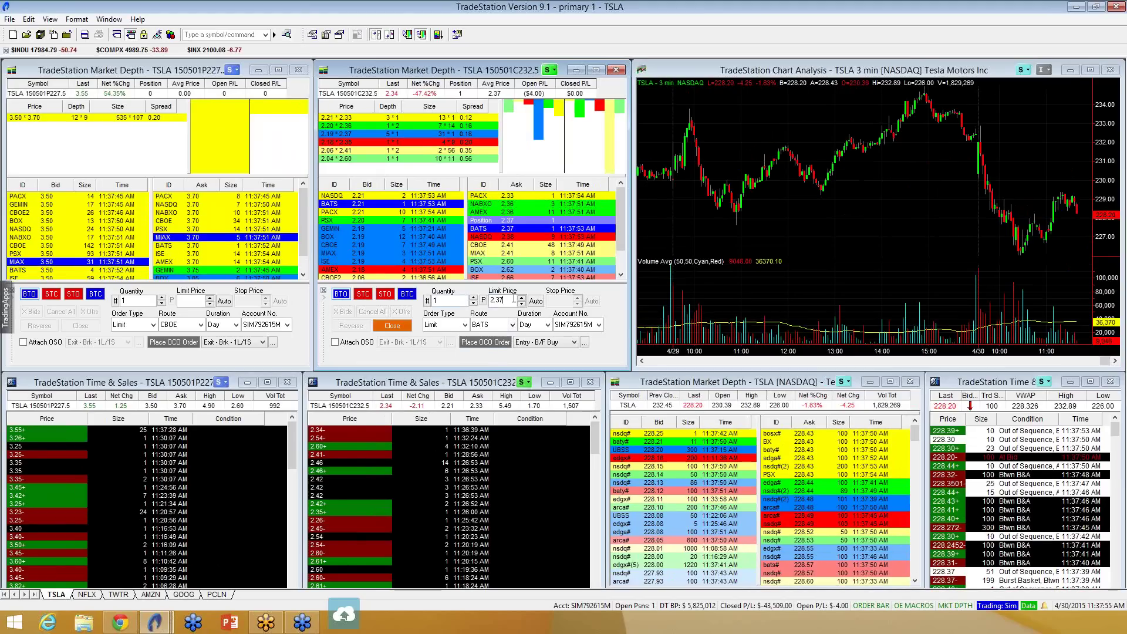
{"action": "left_click", "coordinate": [574, 343]}
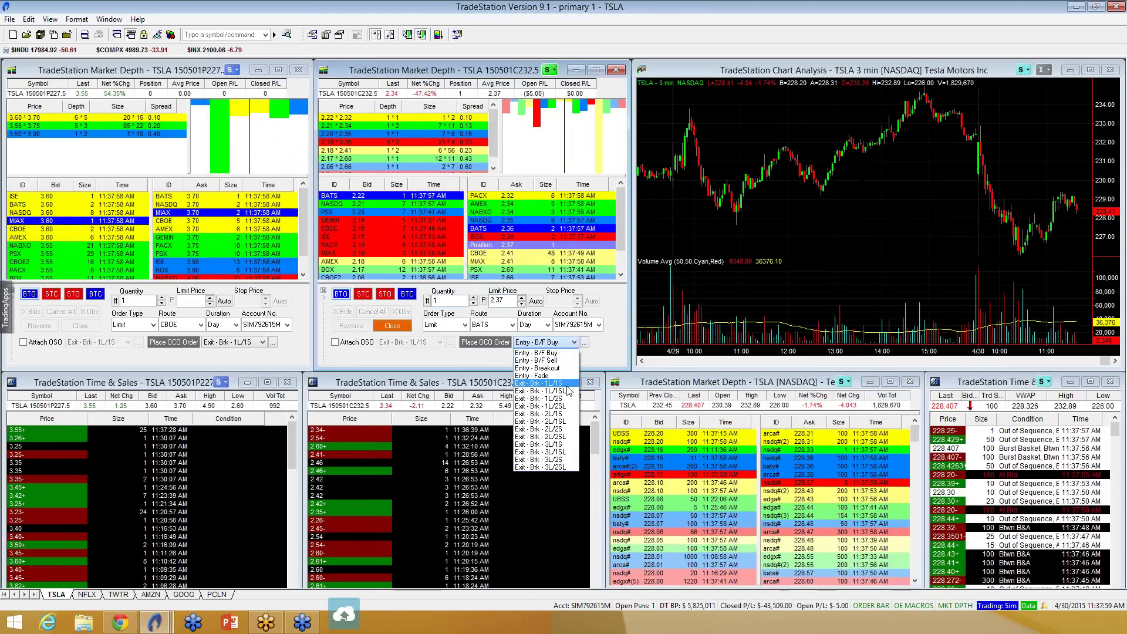
{"action": "left_click", "coordinate": [566, 384]}
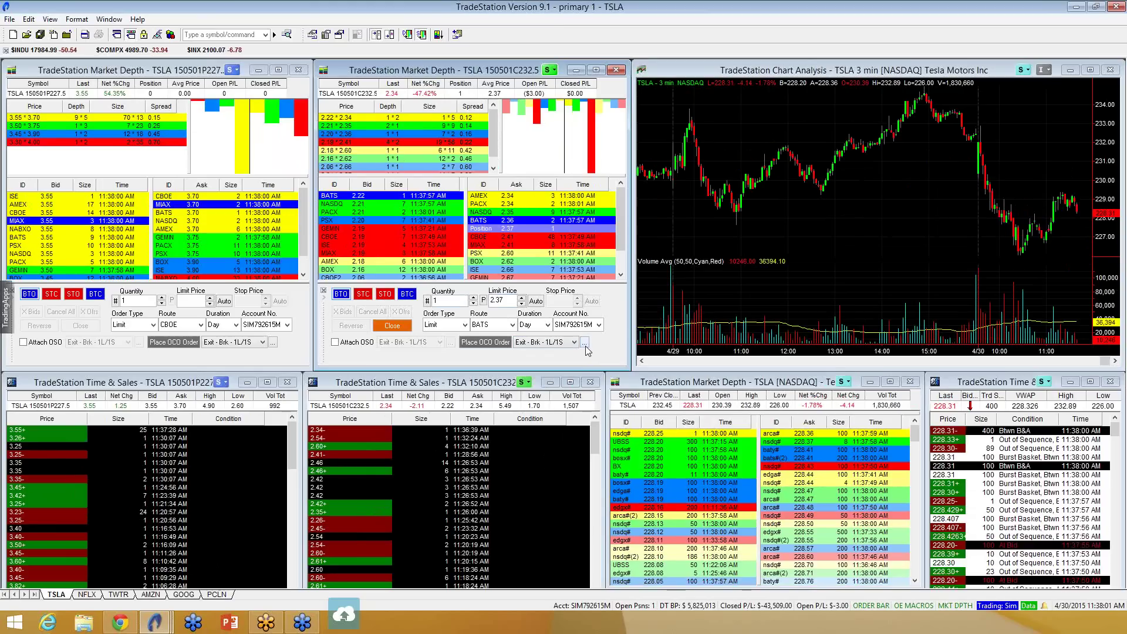
Set the options OCO offsets to a 0.75 profit limit and 0.25 stop market
{"action": "left_click", "coordinate": [586, 343]}
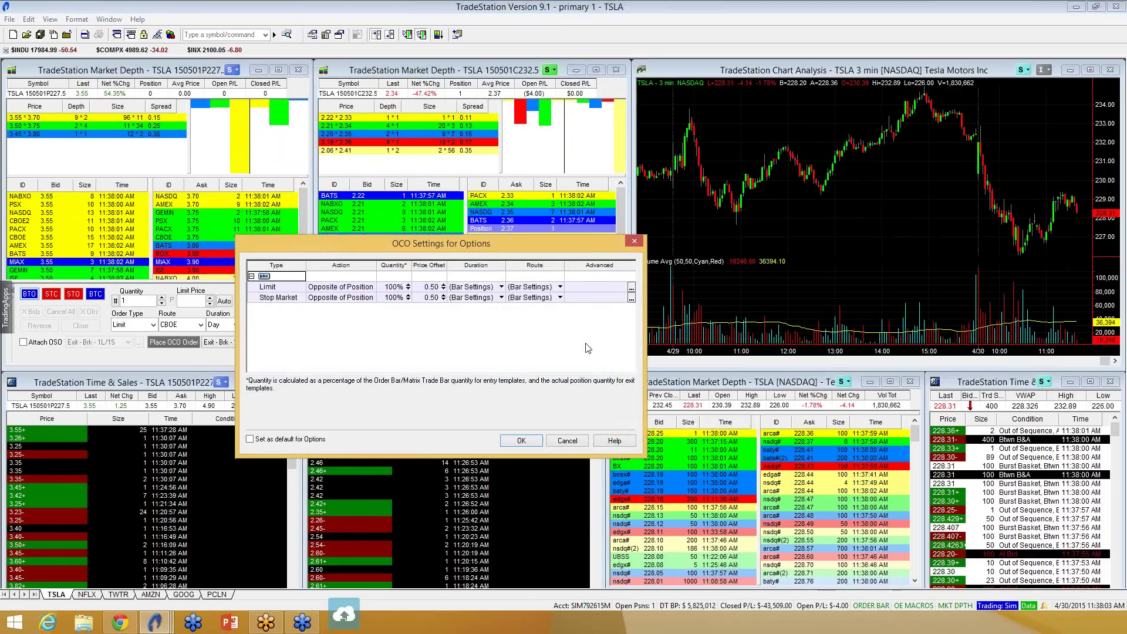
{"action": "left_click_drag", "start_coordinate": [547, 245], "coordinate": [524, 265]}
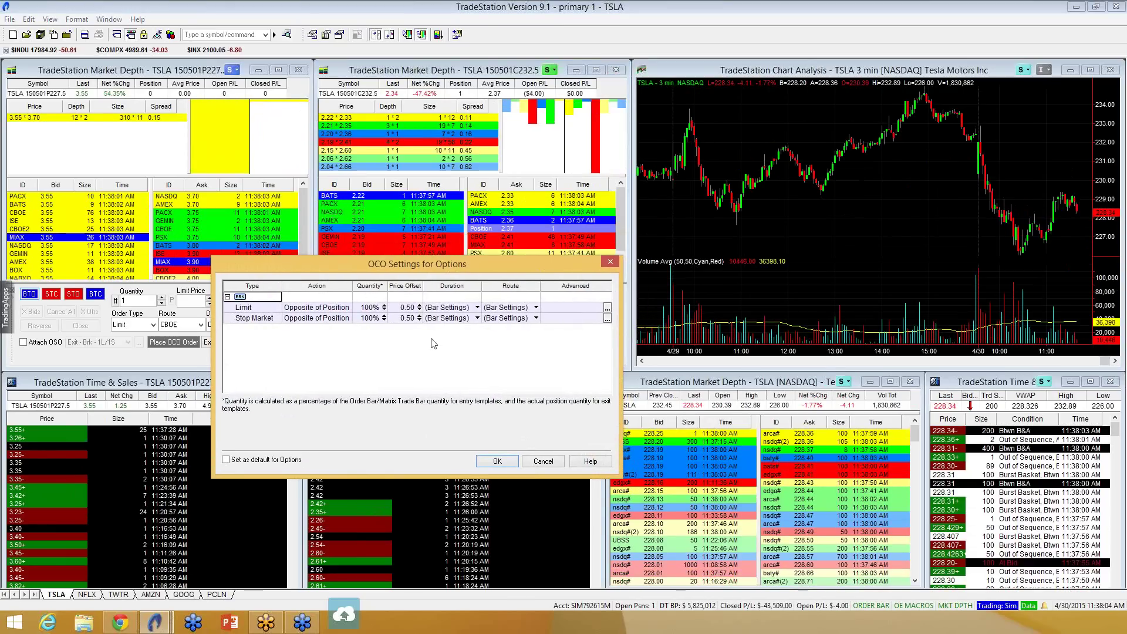
{"action": "left_click", "coordinate": [408, 308]}
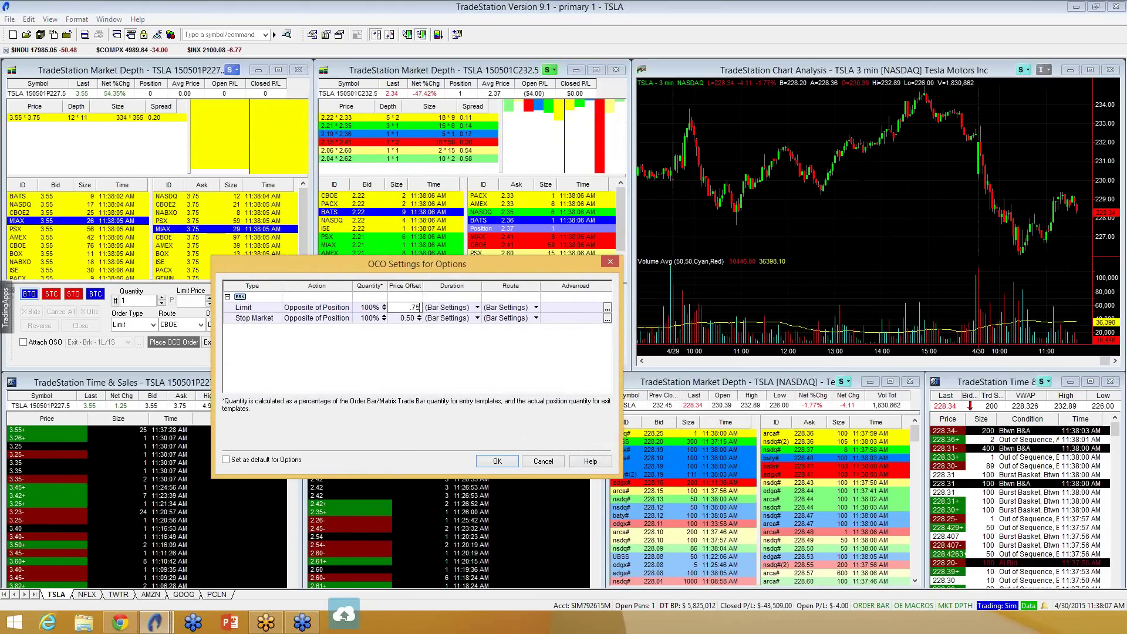
{"action": "type", "text": ".75"}
{"action": "left_click", "coordinate": [408, 317]}
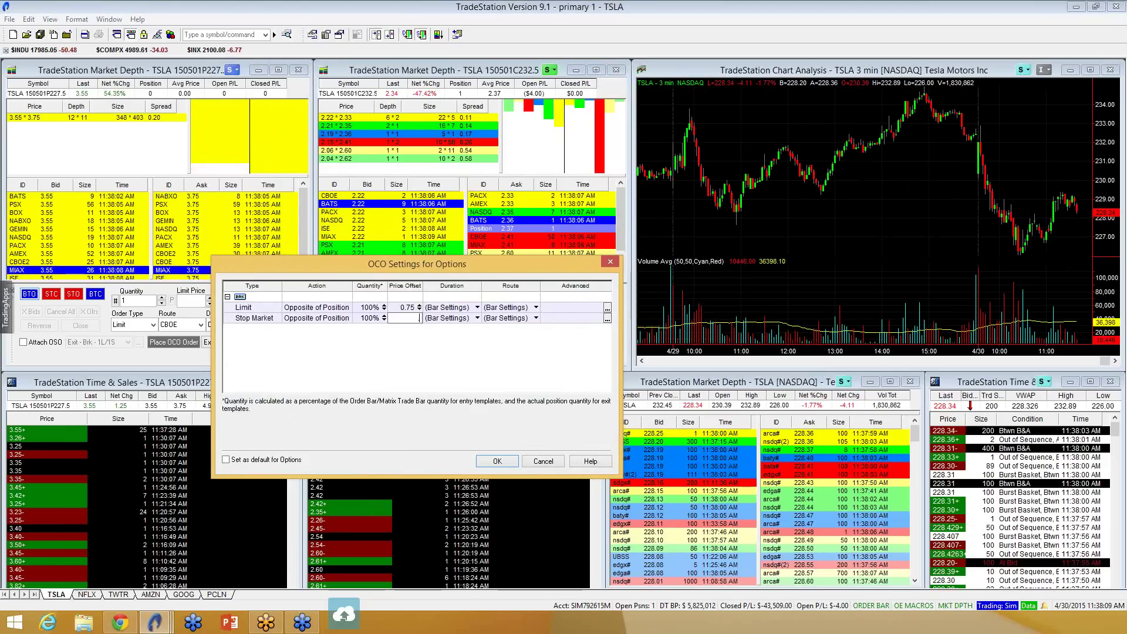
{"action": "type", "text": ".25"}
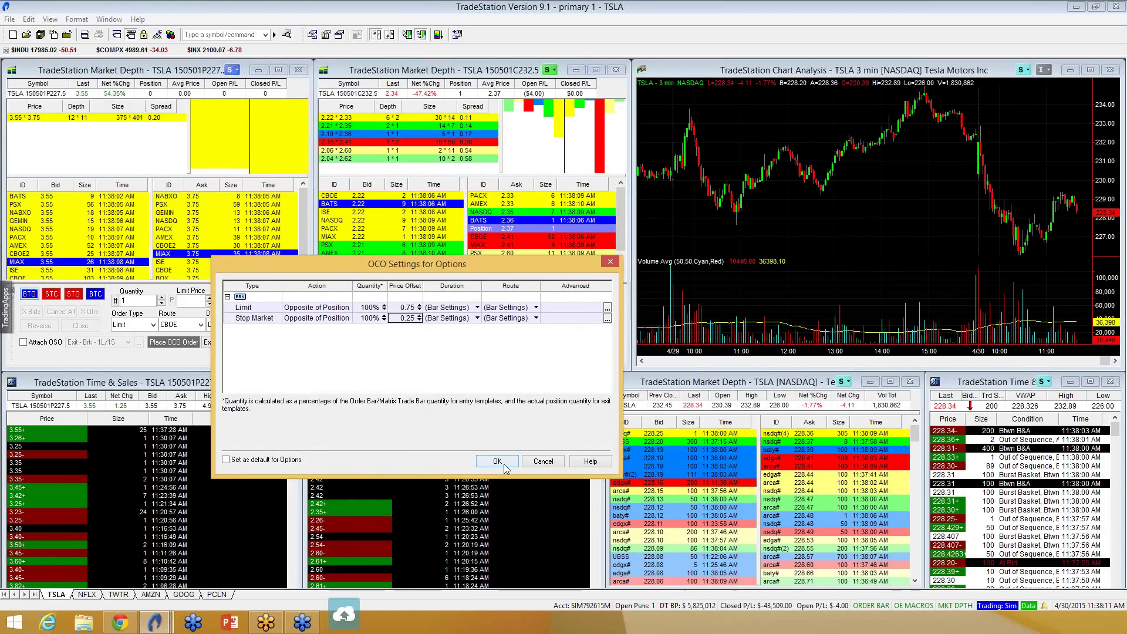
{"action": "left_click", "coordinate": [496, 462]}
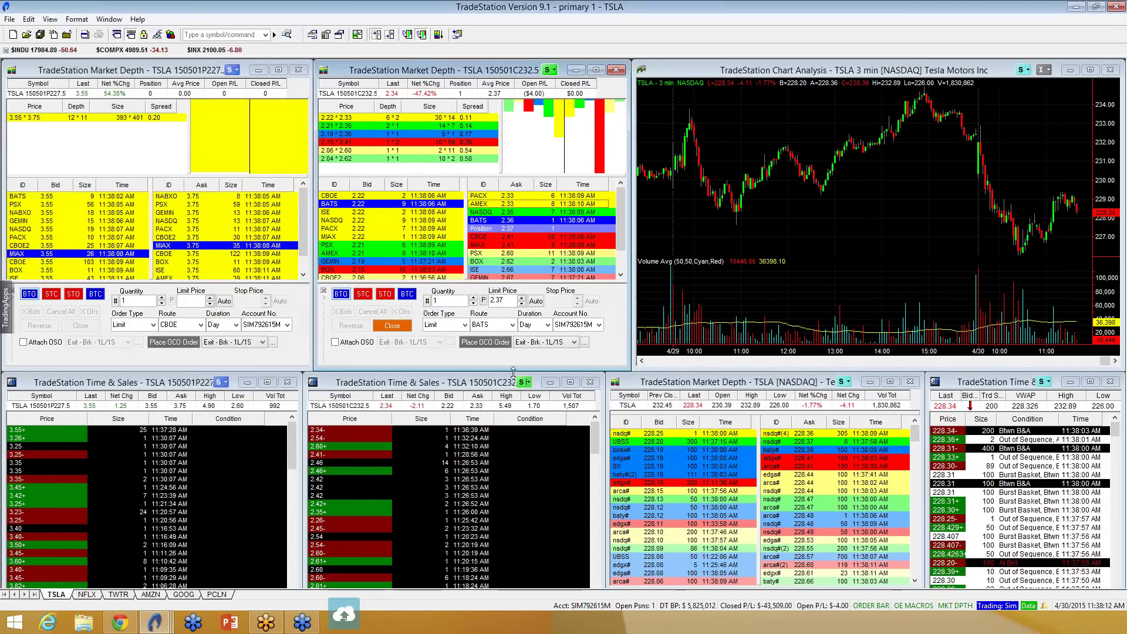
Place the OCO exit pair on the TSLA call, then switch to AMZN and lower the put quantity
{"action": "left_click", "coordinate": [486, 343]}
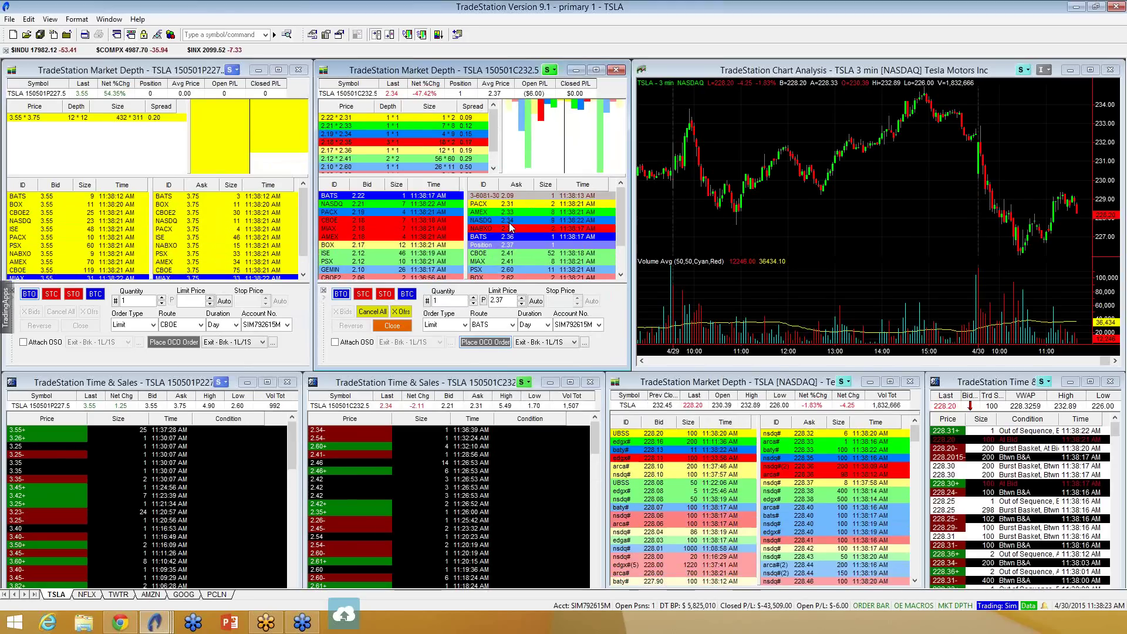
{"action": "left_click", "coordinate": [150, 595]}
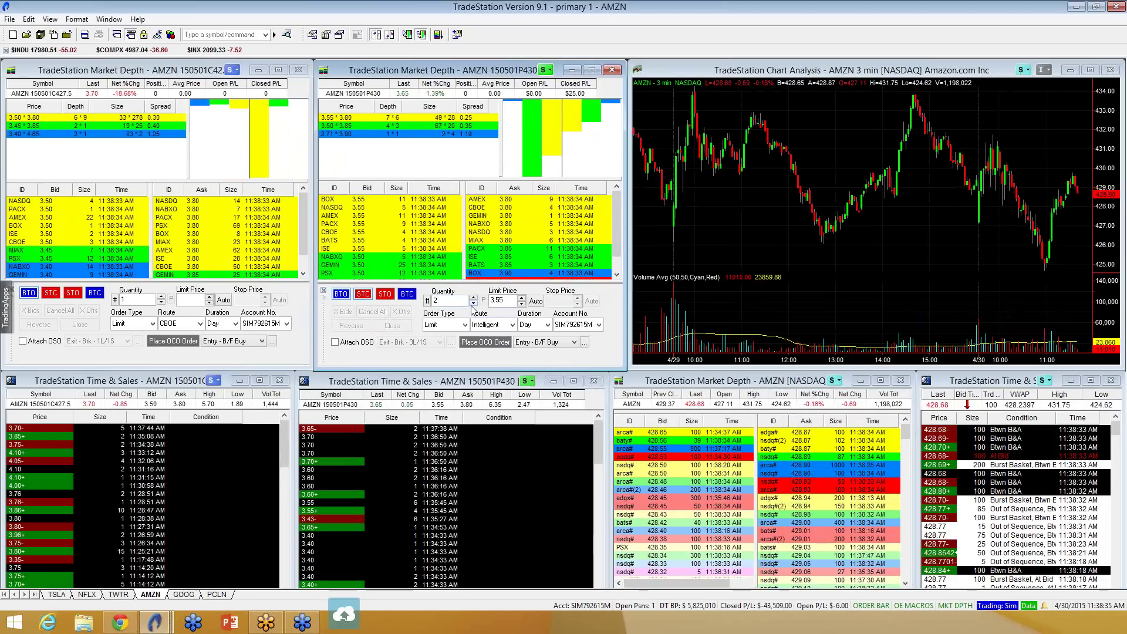
{"action": "left_click", "coordinate": [473, 303]}
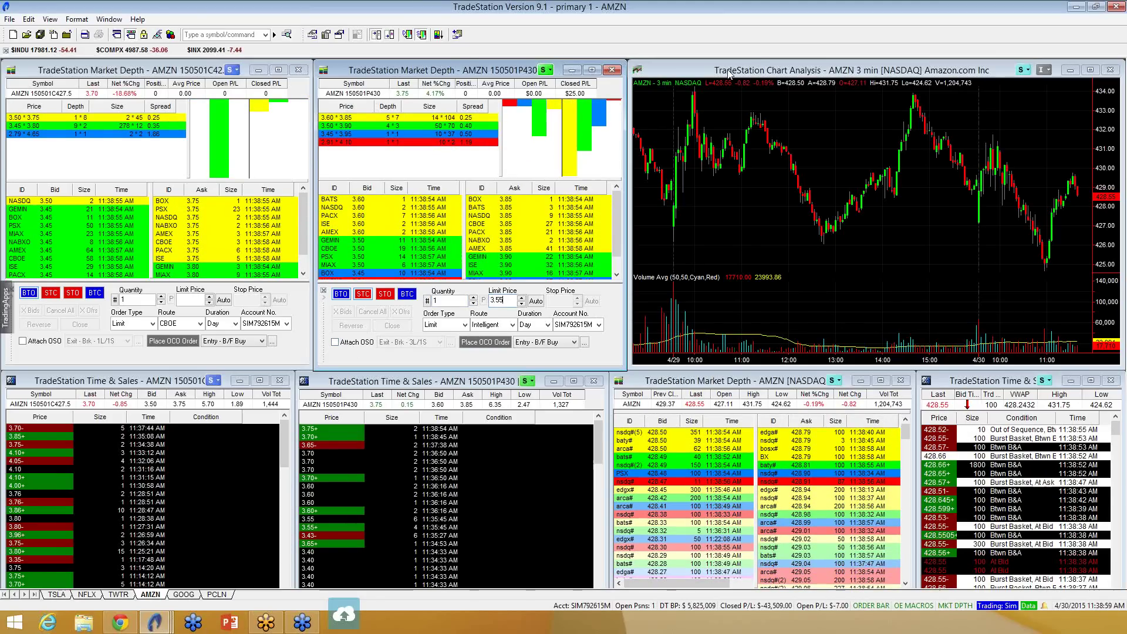
Focus the AMZN chart, leaving the 150501P430 put order at 1 contract at 3.55
{"action": "left_click", "coordinate": [752, 60]}
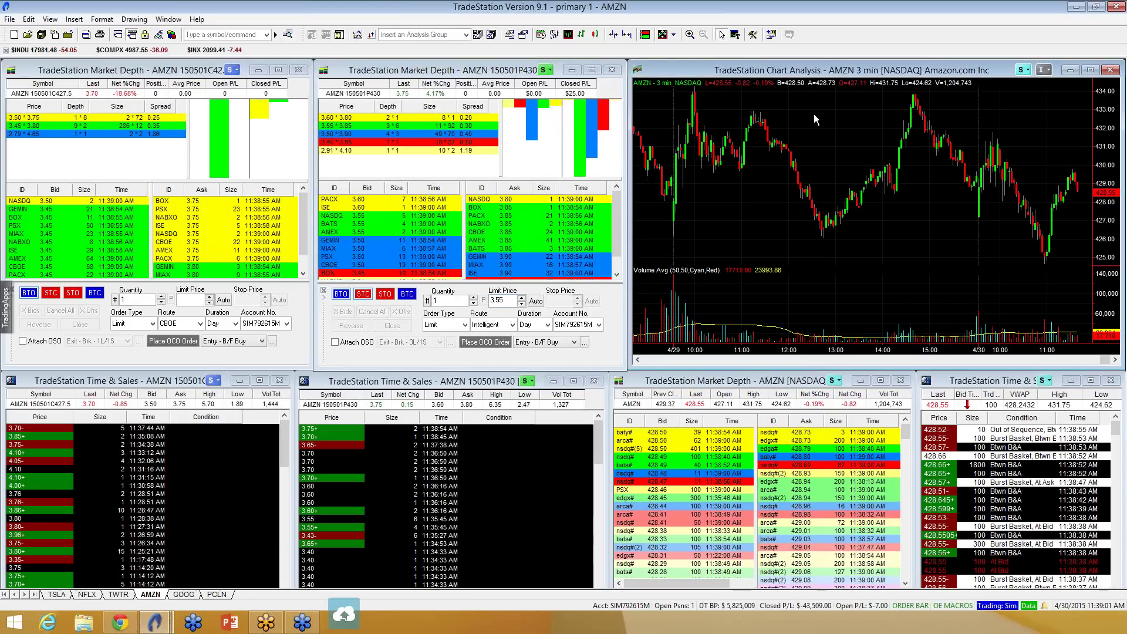